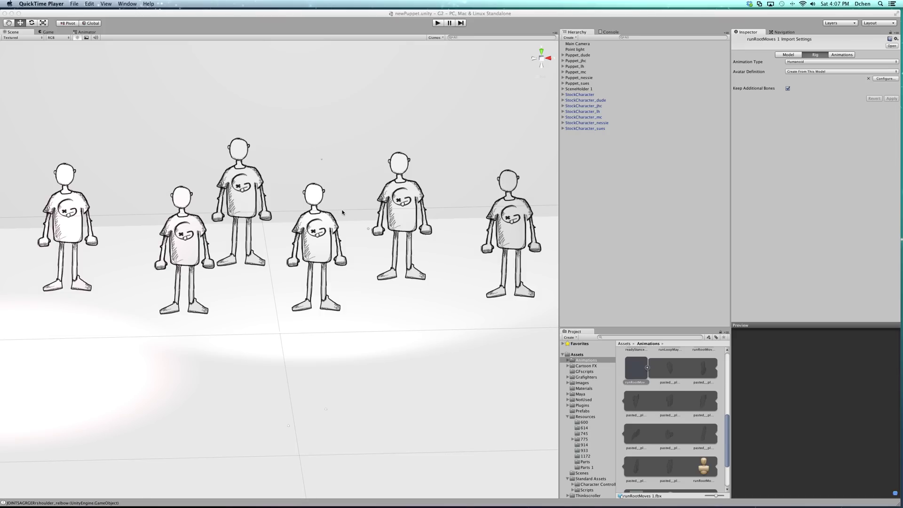
Open the avatar configuration of the runRootMoves 1 rig, examine its skeleton and bone mapping, and close it
{"action": "left_click_drag", "start_coordinate": [343, 213], "coordinate": [316, 193], "text": "alt"}
{"action": "middle_click_drag", "start_coordinate": [366, 229], "coordinate": [379, 269]}
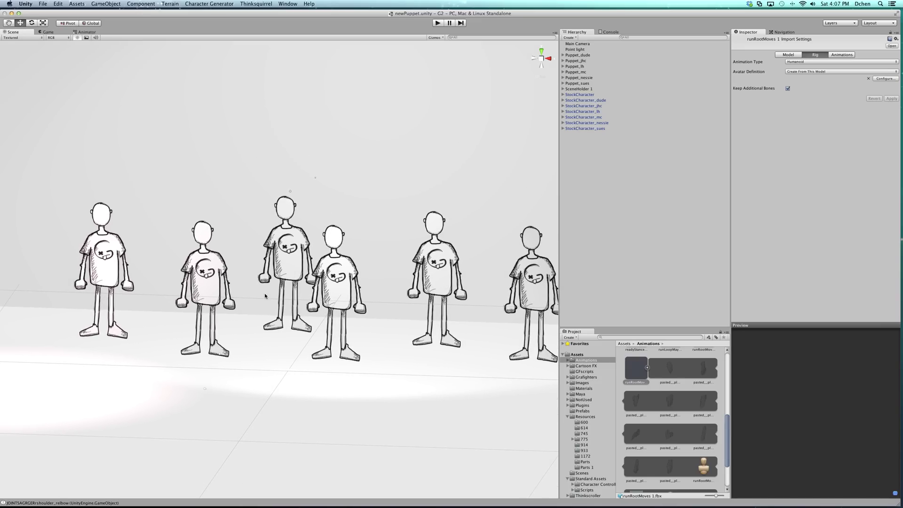
{"action": "left_click", "coordinate": [647, 369]}
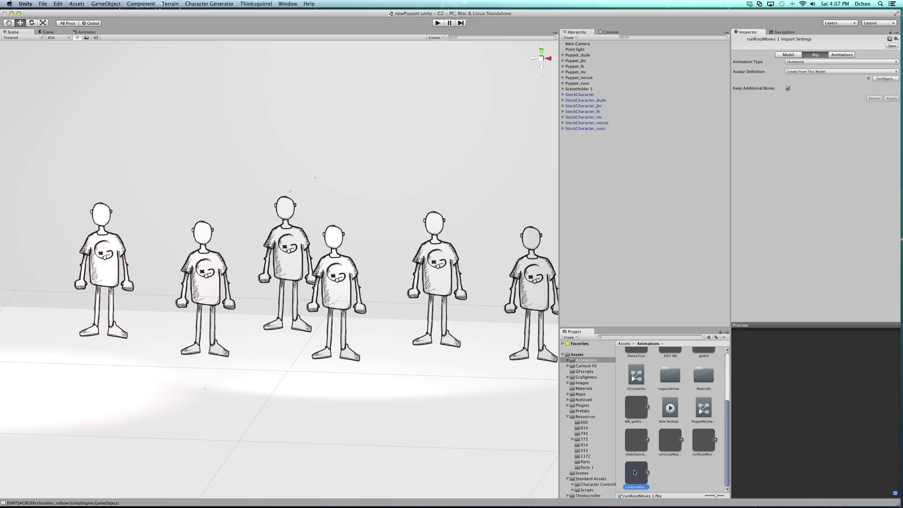
{"action": "left_click_drag", "start_coordinate": [300, 281], "coordinate": [330, 283], "text": "alt"}
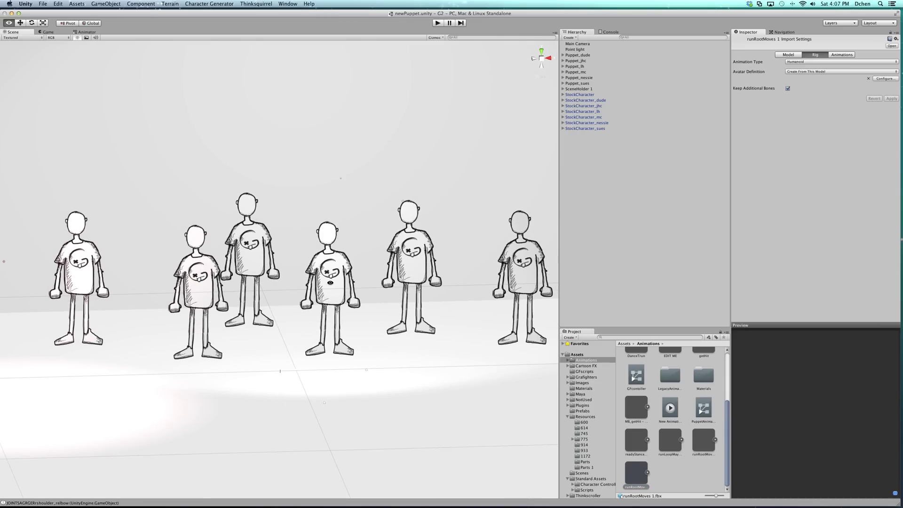
{"action": "left_click", "coordinate": [884, 79]}
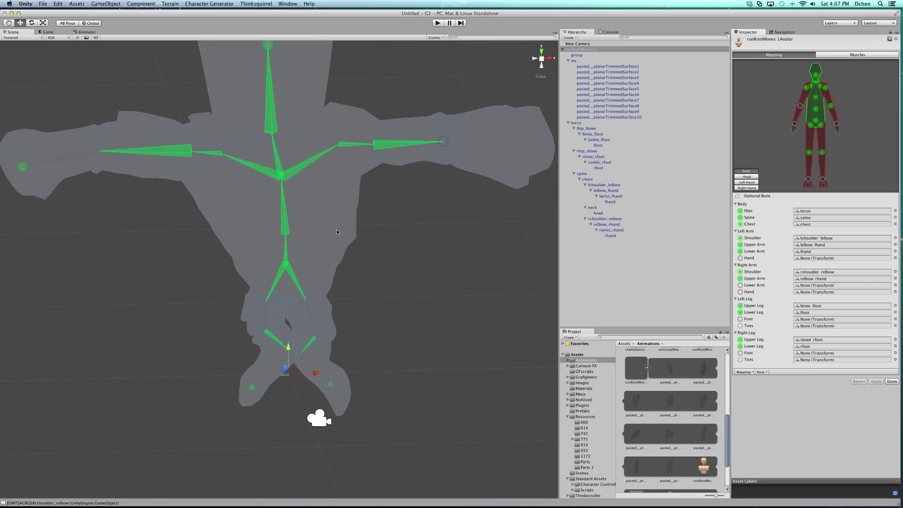
{"action": "left_click_drag", "start_coordinate": [282, 216], "coordinate": [321, 206], "text": "alt"}
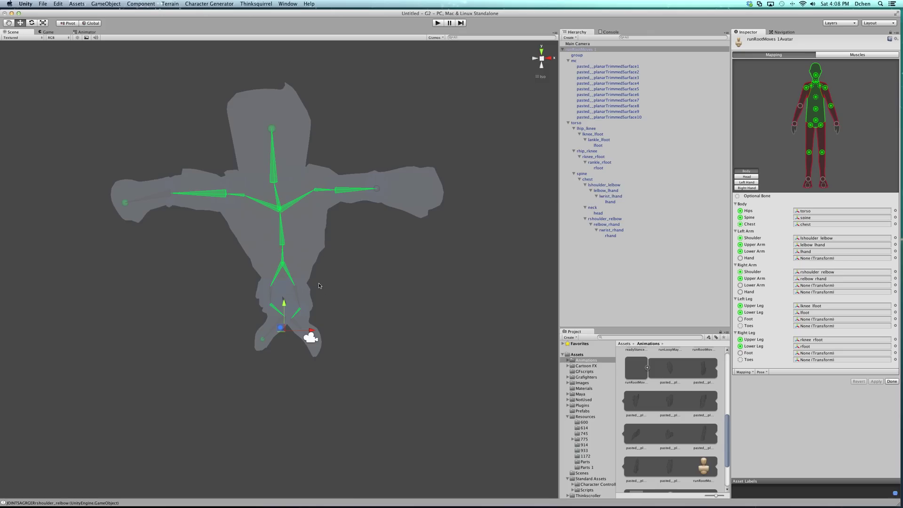
{"action": "left_click_drag", "start_coordinate": [303, 265], "coordinate": [334, 253], "text": "alt"}
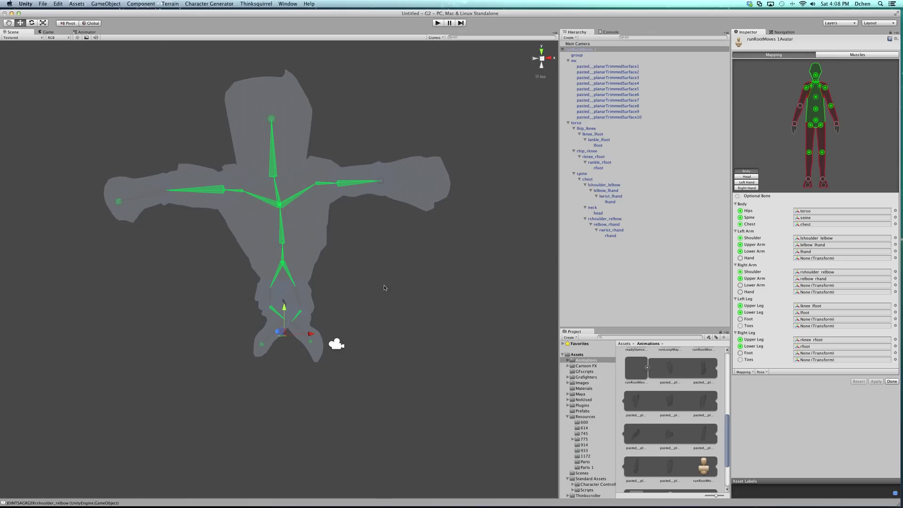
{"action": "left_click", "coordinate": [892, 381]}
Inspect the components of the StockCharacter object in the scene
{"action": "scroll", "coordinate": [297, 186], "scroll_direction": "down", "scroll_amount": 10}
{"action": "left_click_drag", "start_coordinate": [256, 287], "coordinate": [316, 207], "text": "alt"}
{"action": "scroll", "coordinate": [287, 206], "scroll_direction": "down", "scroll_amount": 5}
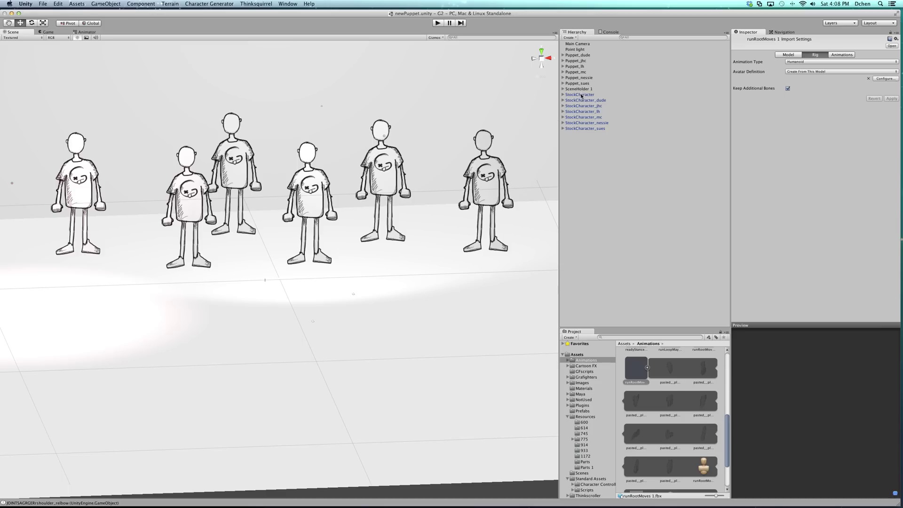
{"action": "left_click", "coordinate": [320, 188]}
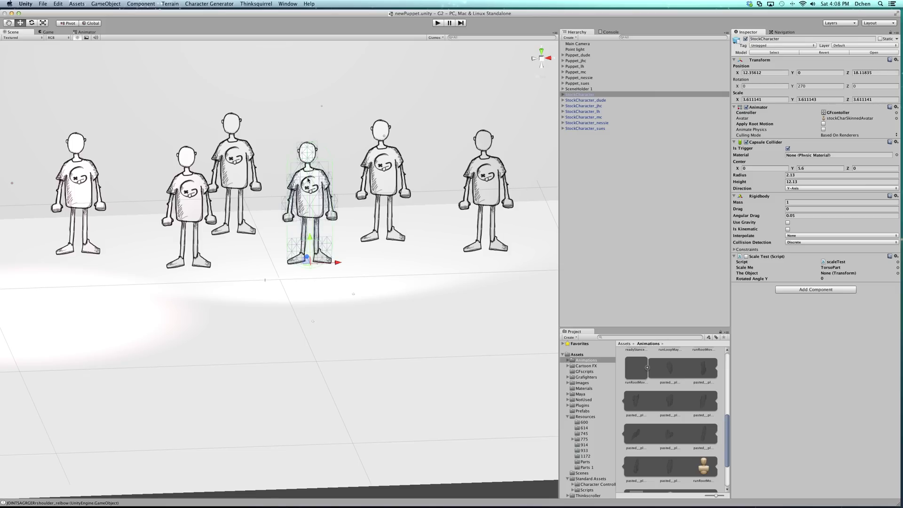
Inspect the Puppet script settings of Puppet_sues and test-play the scene briefly
{"action": "left_click", "coordinate": [581, 83]}
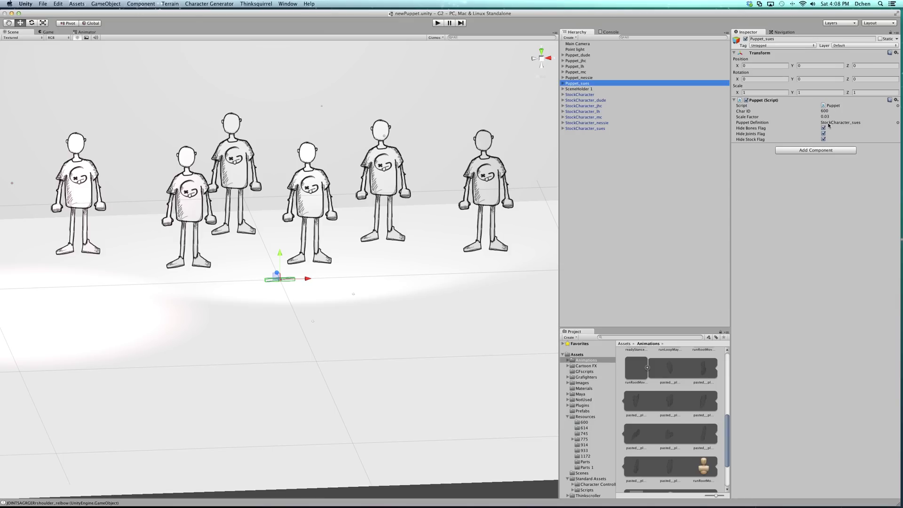
{"action": "left_click", "coordinate": [438, 23]}
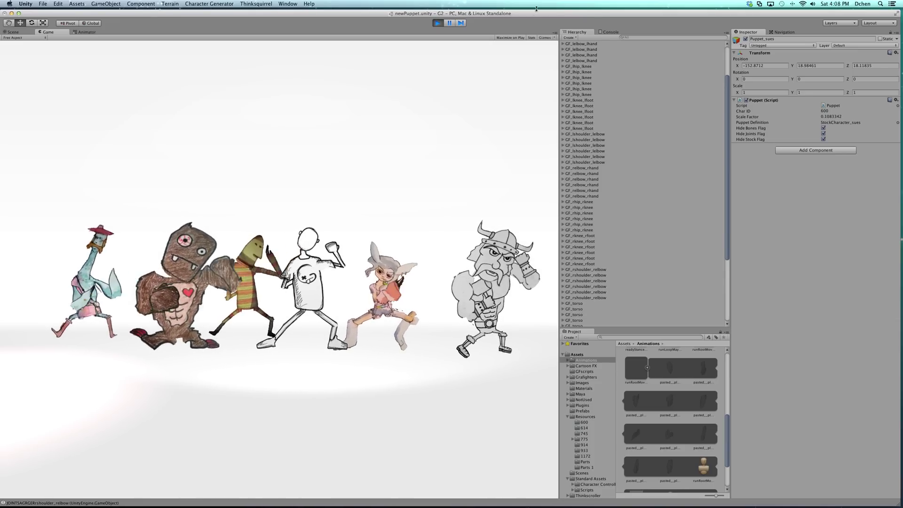
{"action": "left_click", "coordinate": [438, 23]}
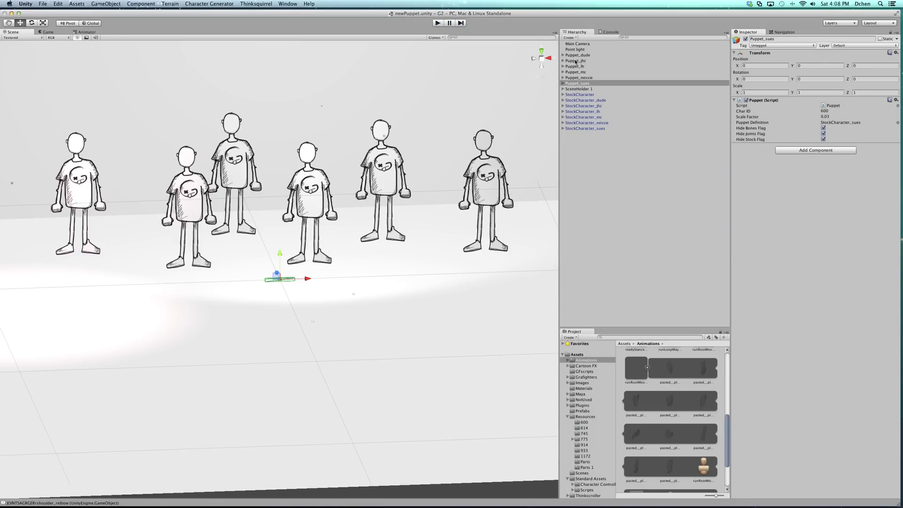
Turn off the Hide Joints Flag for all six puppets from Puppet_dude to Puppet_sues at once
{"action": "left_click", "coordinate": [576, 62]}
{"action": "left_click", "coordinate": [578, 55]}
{"action": "left_click", "coordinate": [579, 83], "text": "shift"}
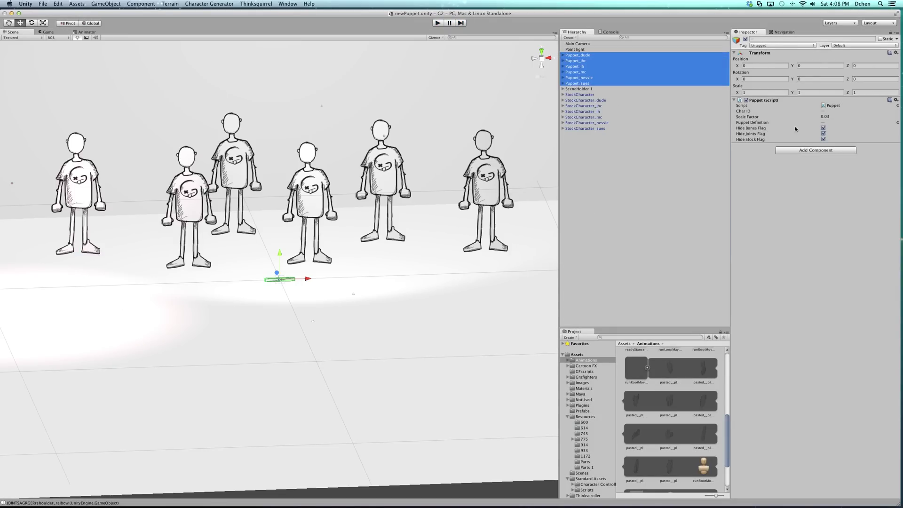
{"action": "left_click", "coordinate": [823, 134]}
Play the scene and examine the joints on each animated puppet up close in the Scene view
{"action": "left_click", "coordinate": [437, 23]}
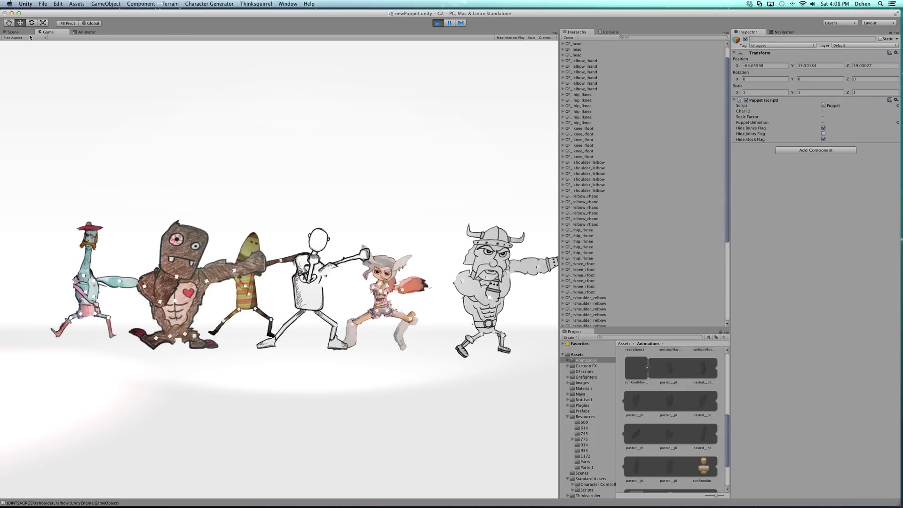
{"action": "left_click", "coordinate": [27, 34]}
{"action": "scroll", "coordinate": [222, 196], "scroll_direction": "up", "scroll_amount": 10}
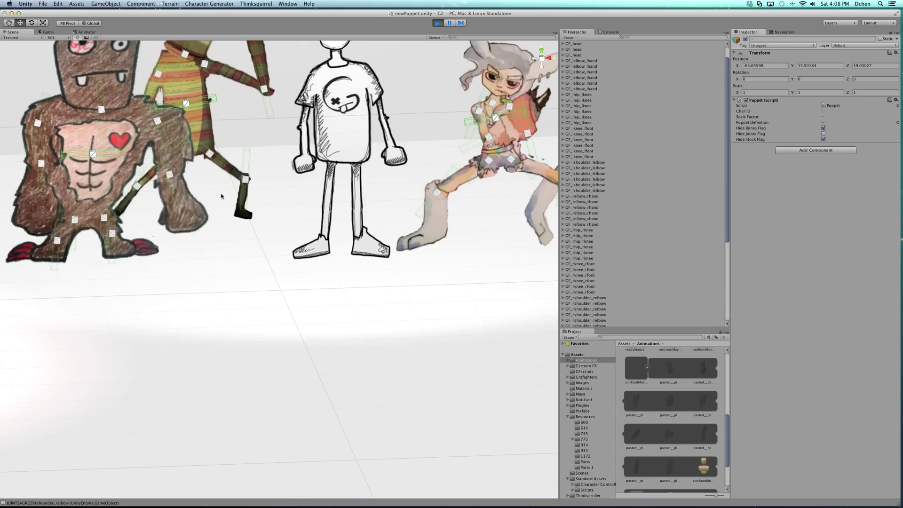
{"action": "middle_click_drag", "start_coordinate": [222, 196], "coordinate": [282, 277]}
{"action": "scroll", "coordinate": [283, 277], "scroll_direction": "down", "scroll_amount": 5}
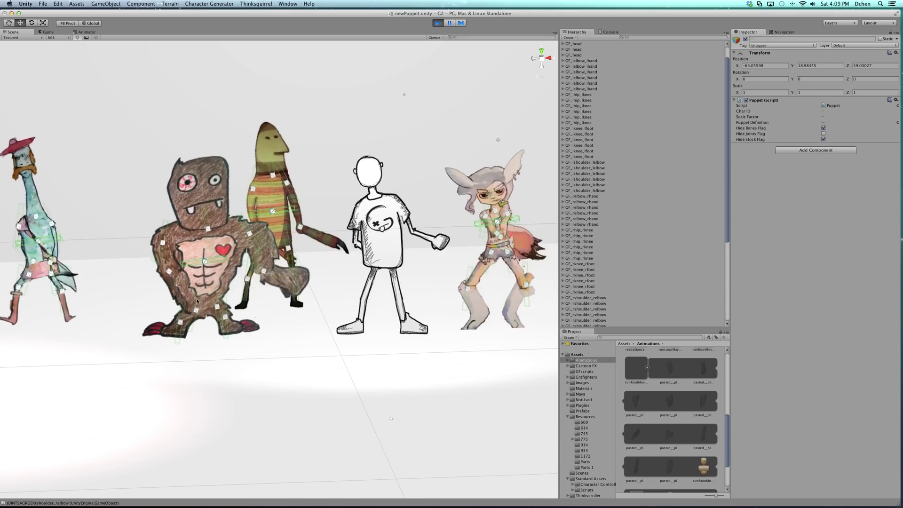
{"action": "scroll", "coordinate": [435, 302], "scroll_direction": "down", "scroll_amount": 3}
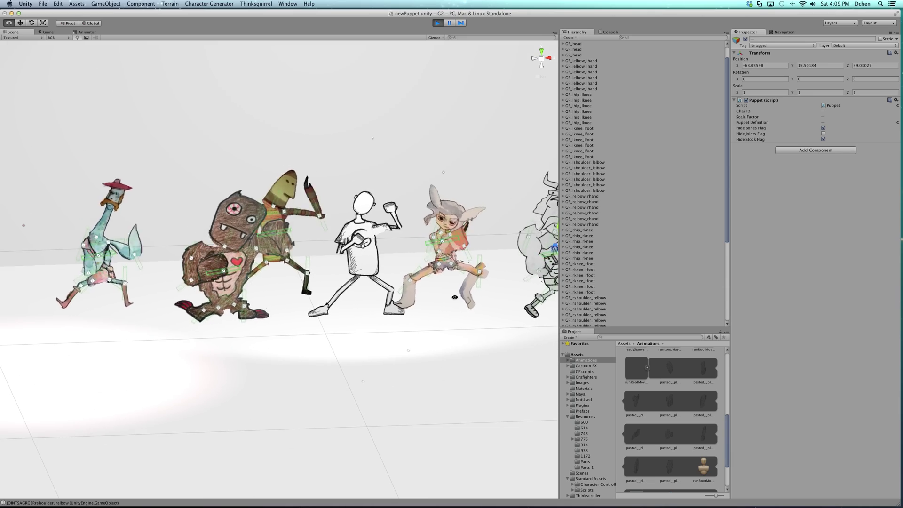
{"action": "middle_click_drag", "start_coordinate": [454, 298], "coordinate": [238, 315]}
{"action": "scroll", "coordinate": [310, 232], "scroll_direction": "up", "scroll_amount": 3}
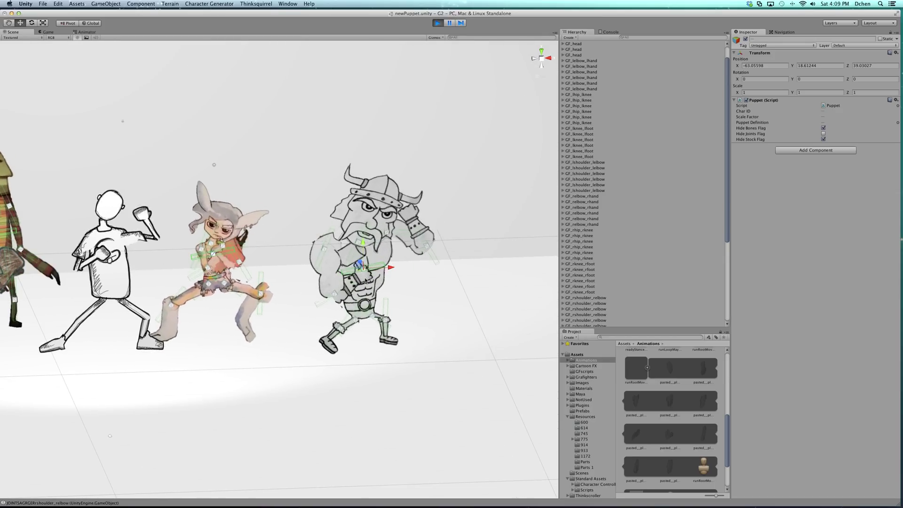
{"action": "middle_click_drag", "start_coordinate": [239, 298], "coordinate": [375, 295]}
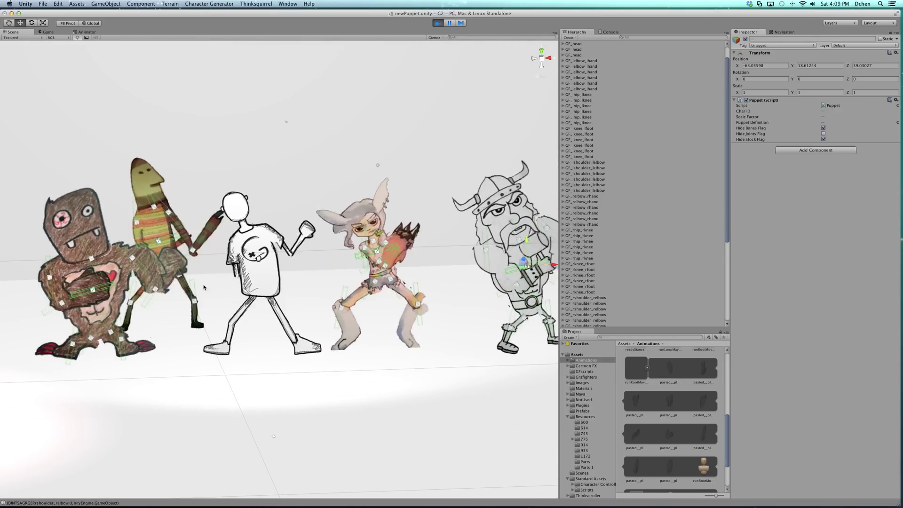
{"action": "scroll", "coordinate": [190, 287], "scroll_direction": "down", "scroll_amount": 3}
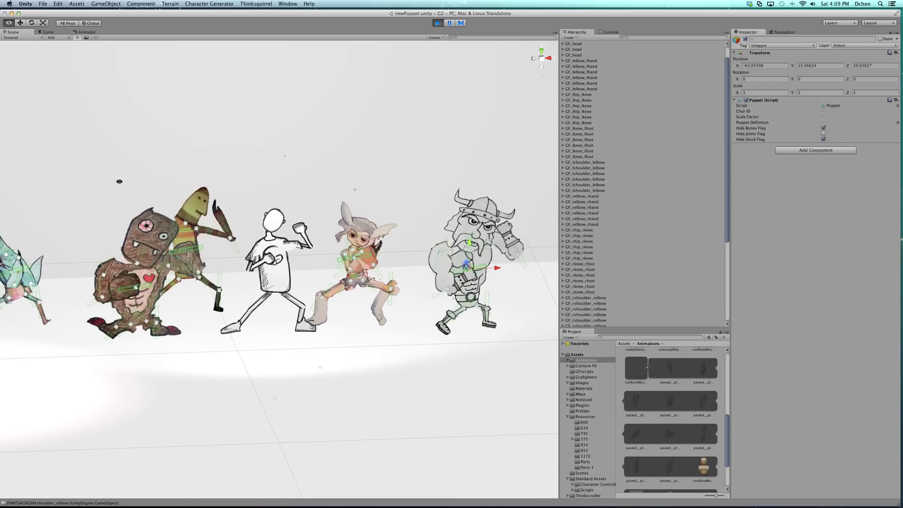
{"action": "middle_click_drag", "start_coordinate": [122, 182], "coordinate": [256, 198]}
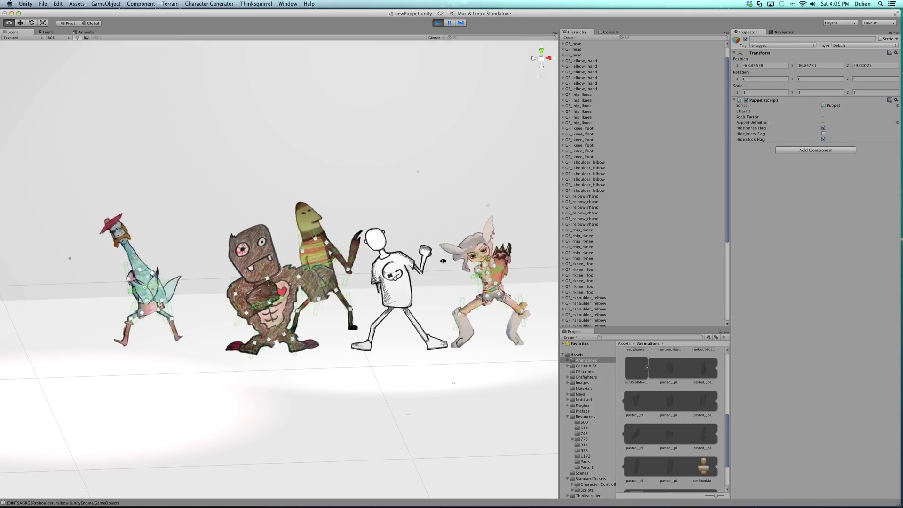
{"action": "middle_click_drag", "start_coordinate": [420, 261], "coordinate": [339, 263]}
{"action": "scroll", "coordinate": [340, 262], "scroll_direction": "down", "scroll_amount": 3}
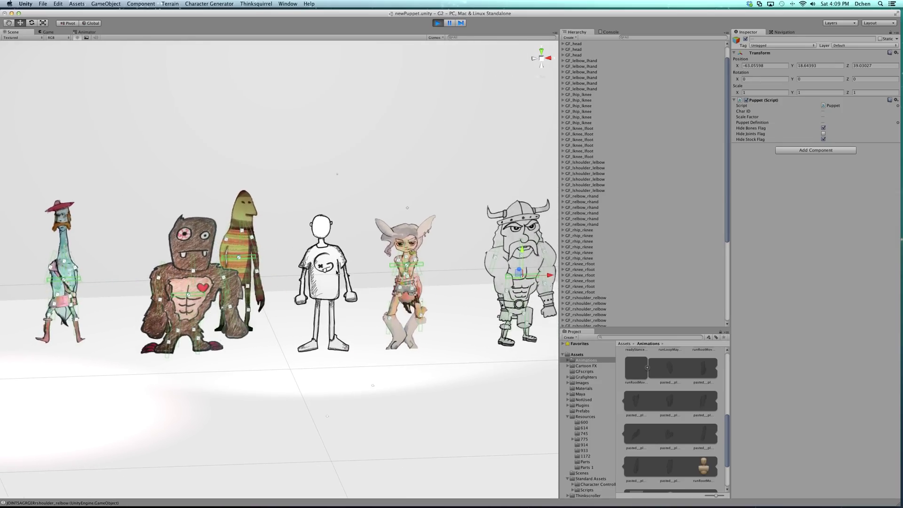
Set the speed of the PreFight animator state to 0.1 and view the running game
{"action": "left_click", "coordinate": [87, 32]}
{"action": "left_click", "coordinate": [300, 262]}
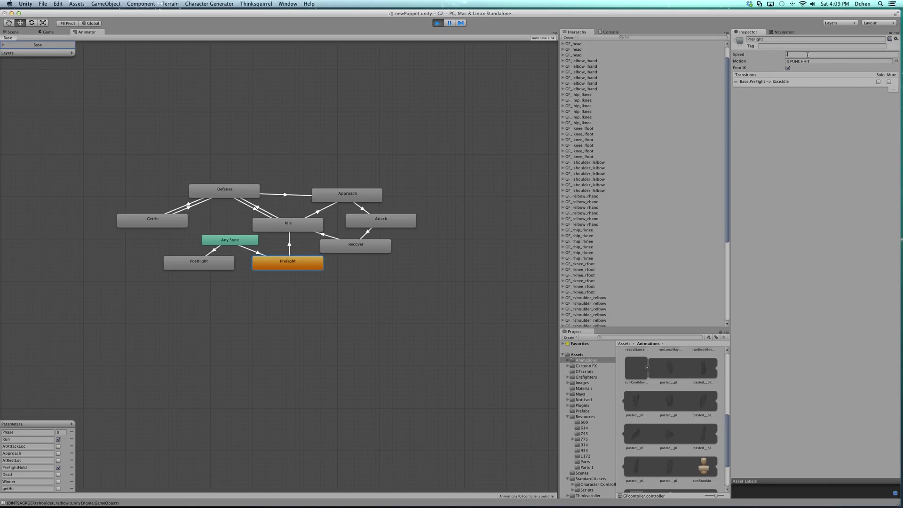
{"action": "left_click", "coordinate": [43, 32]}
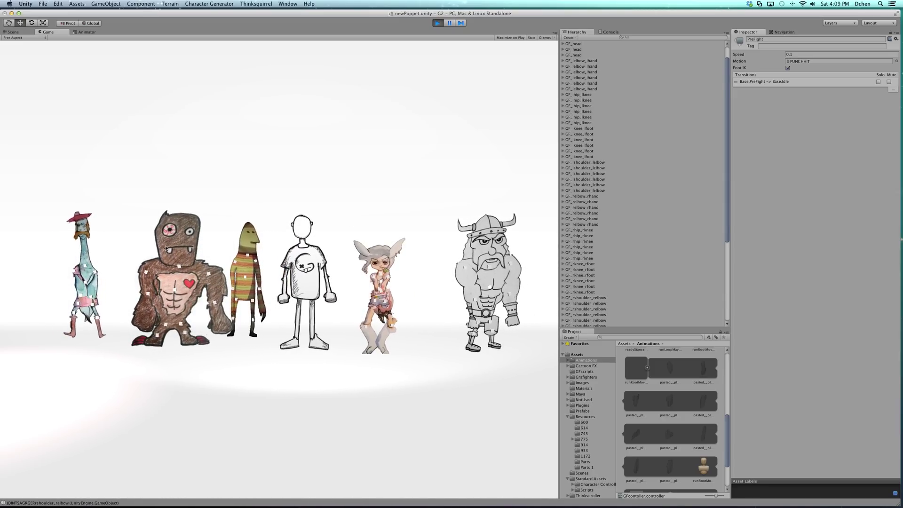
Examine the slowed-down animation of all the puppets in the Scene view from several distances and angles
{"action": "key", "text": "super+1"}
{"action": "scroll", "coordinate": [389, 307], "scroll_direction": "down", "scroll_amount": 10}
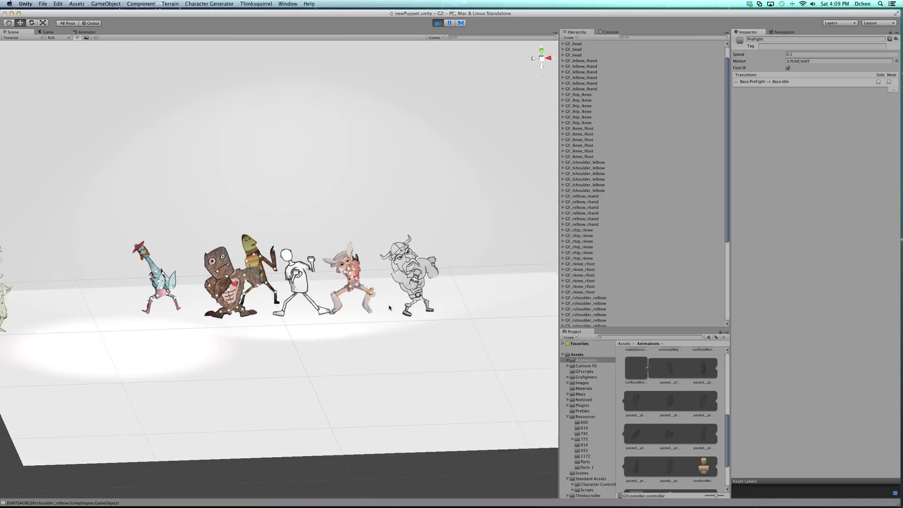
{"action": "scroll", "coordinate": [288, 257], "scroll_direction": "up", "scroll_amount": 3}
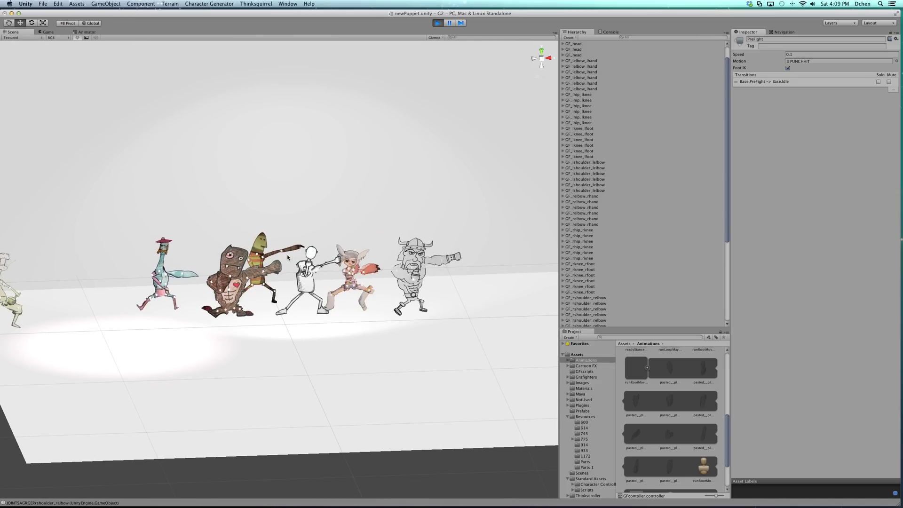
{"action": "middle_click_drag", "start_coordinate": [288, 257], "coordinate": [389, 272]}
{"action": "scroll", "coordinate": [104, 286], "scroll_direction": "up", "scroll_amount": 8}
{"action": "left_click_drag", "start_coordinate": [104, 286], "coordinate": [169, 309], "text": "alt"}
{"action": "scroll", "coordinate": [169, 309], "scroll_direction": "up", "scroll_amount": 3}
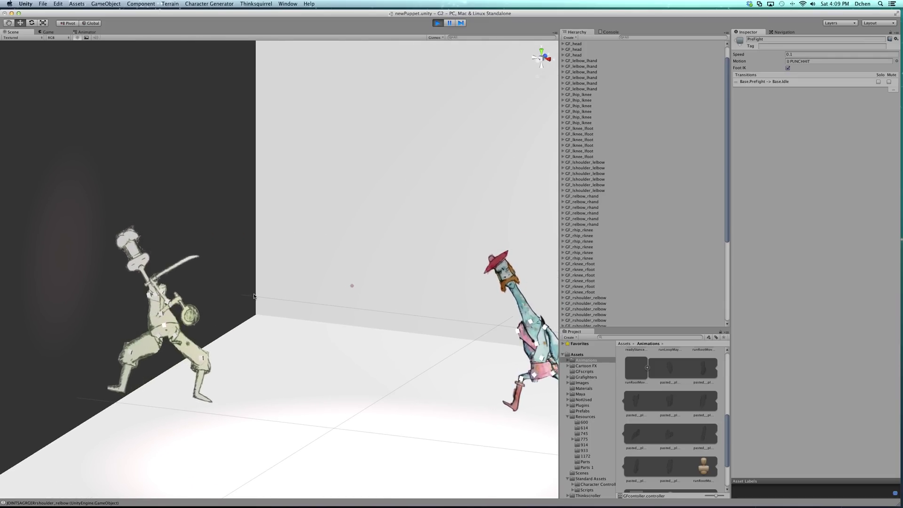
{"action": "scroll", "coordinate": [258, 298], "scroll_direction": "down", "scroll_amount": 5}
{"action": "left_click_drag", "start_coordinate": [286, 297], "coordinate": [127, 308], "text": "alt"}
{"action": "scroll", "coordinate": [319, 301], "scroll_direction": "down", "scroll_amount": 5}
{"action": "scroll", "coordinate": [366, 312], "scroll_direction": "up", "scroll_amount": 5}
{"action": "left_click_drag", "start_coordinate": [366, 312], "coordinate": [275, 306]}
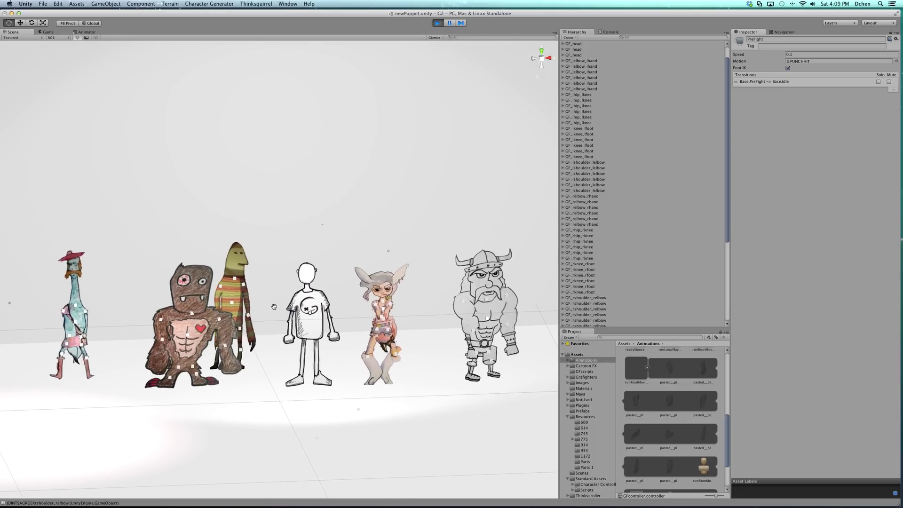
{"action": "scroll", "coordinate": [274, 307], "scroll_direction": "down", "scroll_amount": 2}
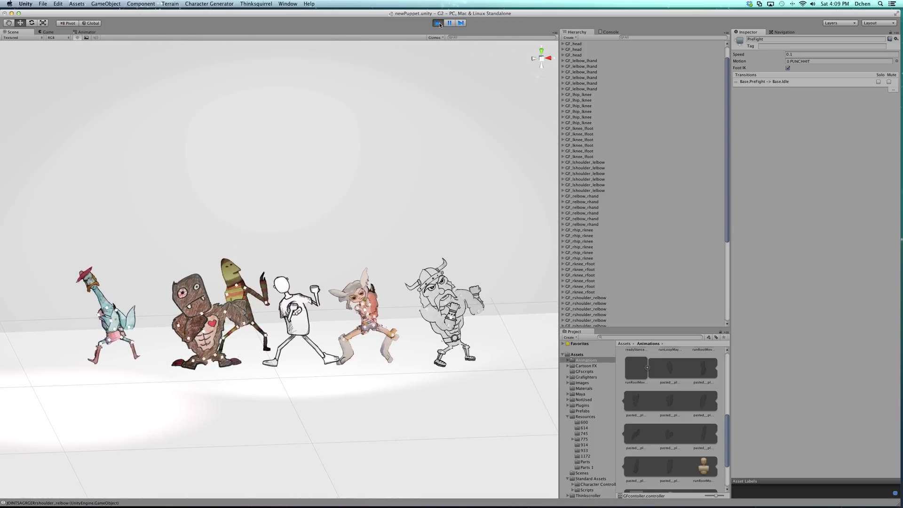
Set the speed of the PreFight animator state to 1 and stop playing the scene
{"action": "left_click", "coordinate": [93, 32]}
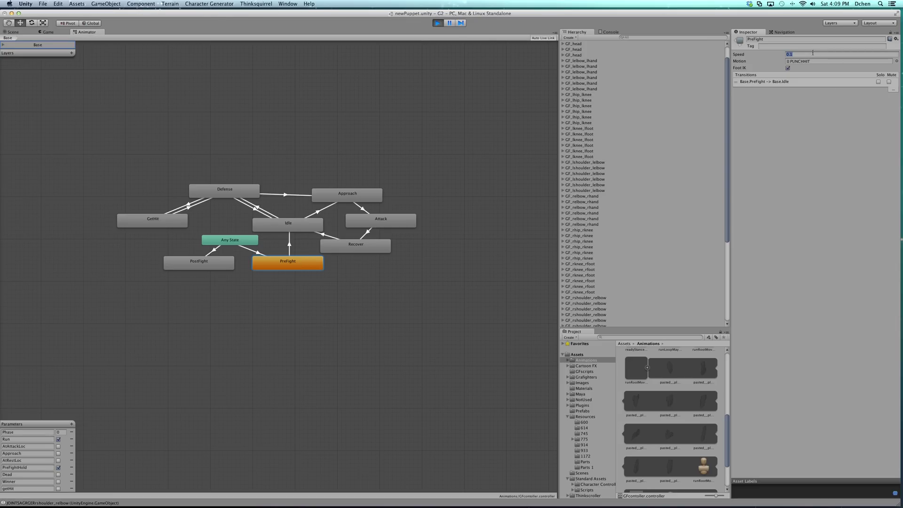
{"action": "left_click", "coordinate": [442, 25]}
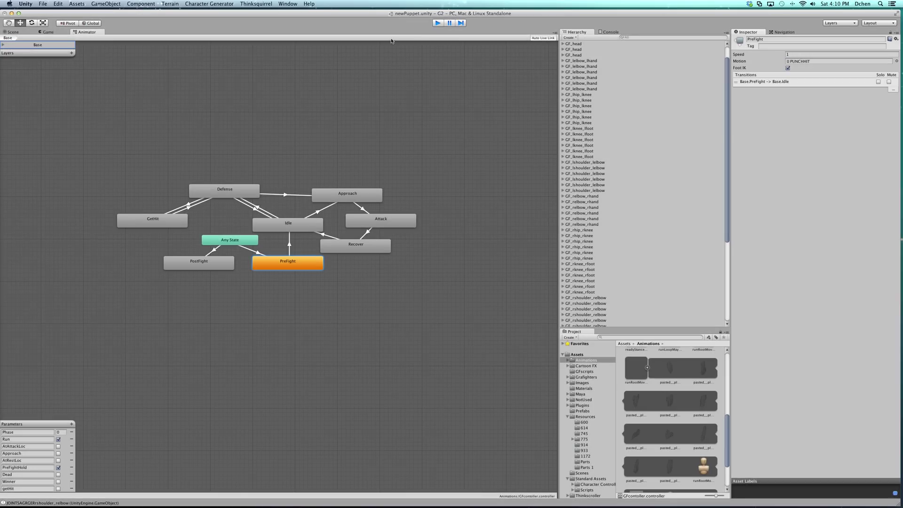
{"action": "scroll", "coordinate": [290, 316], "scroll_direction": "up", "scroll_amount": 2}
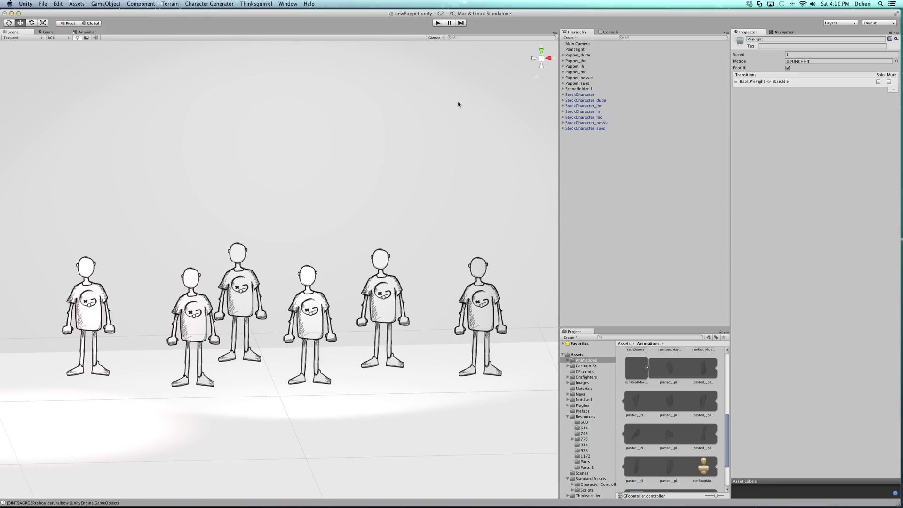
Browse the Resources folder 600 and preview its head and left elbow-to-hand textures
{"action": "left_click", "coordinate": [586, 422]}
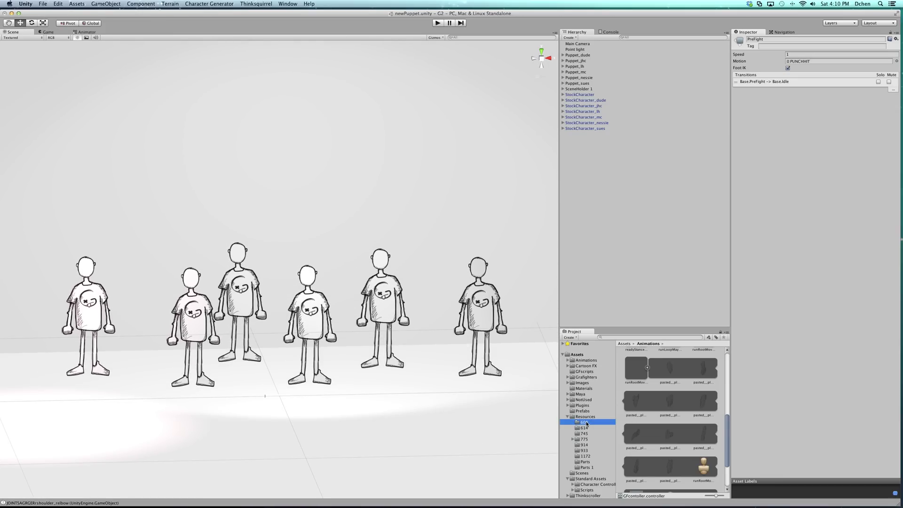
{"action": "scroll", "coordinate": [696, 465], "scroll_direction": "up", "scroll_amount": 3}
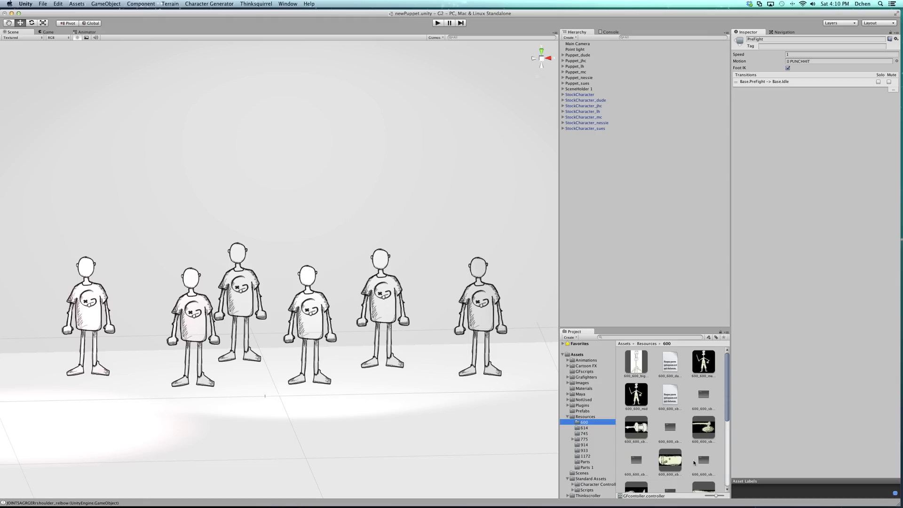
{"action": "left_click", "coordinate": [641, 435]}
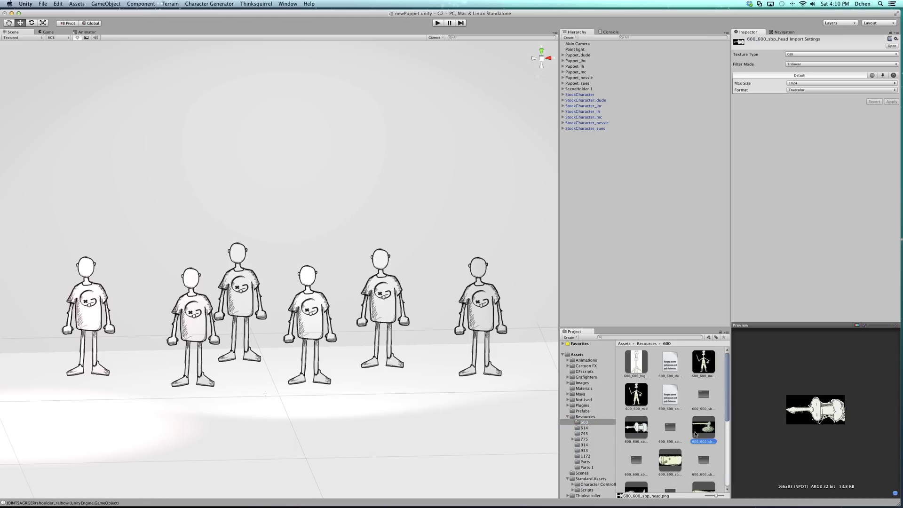
{"action": "left_click", "coordinate": [703, 427]}
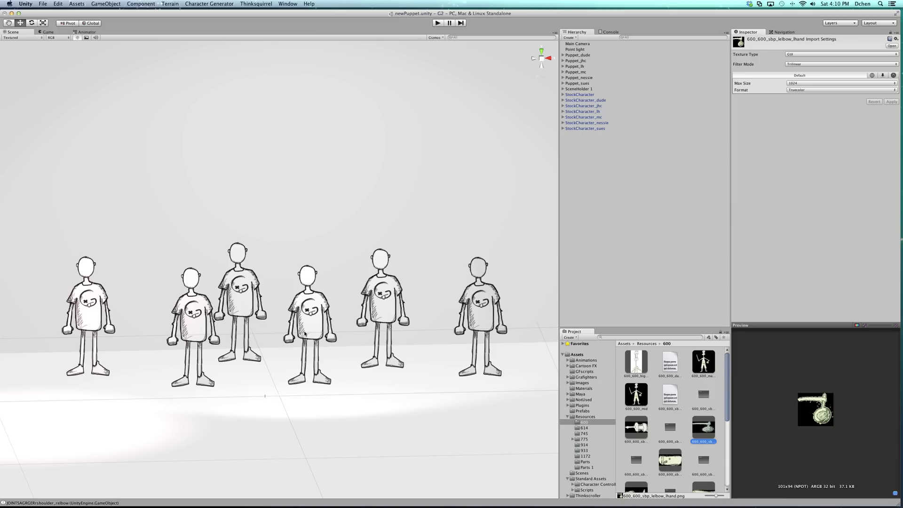
Inspect two of the stock characters in the scene and set the Char ID of Puppet_dude to 600
{"action": "left_click", "coordinate": [316, 319]}
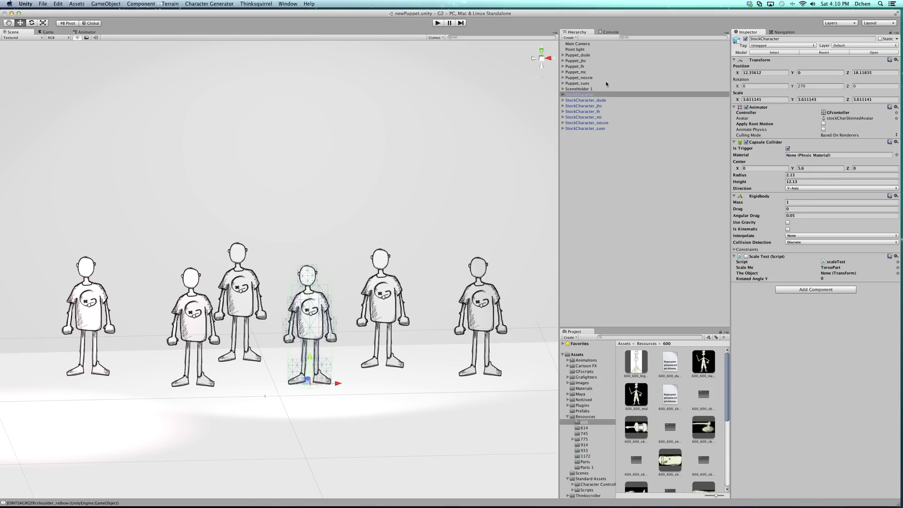
{"action": "left_click", "coordinate": [388, 295]}
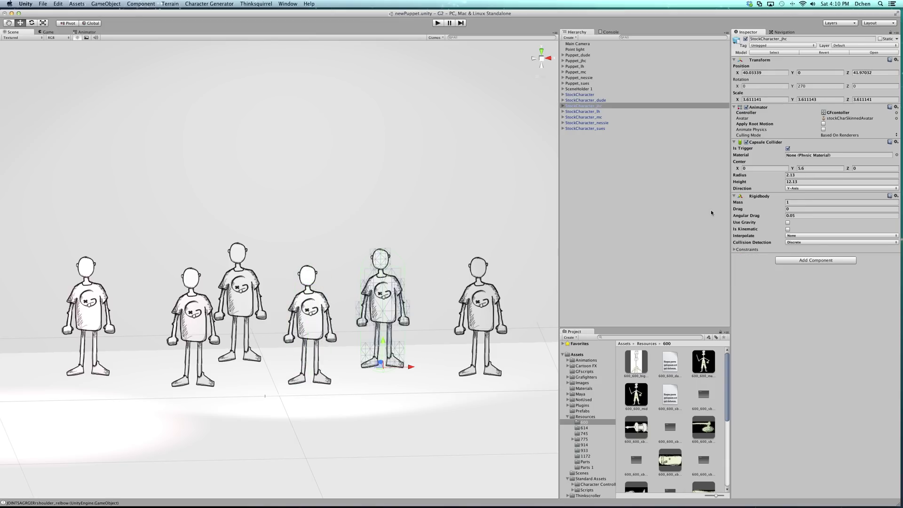
{"action": "left_click", "coordinate": [579, 55]}
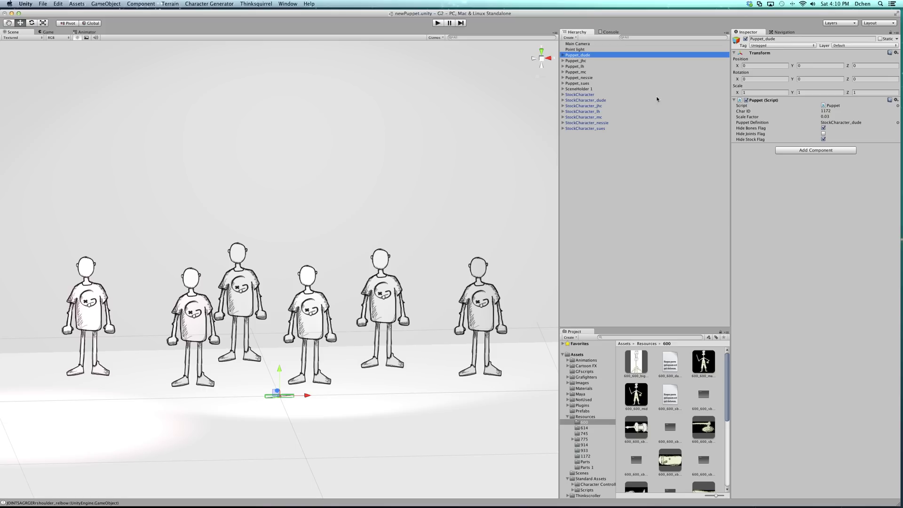
{"action": "left_click", "coordinate": [830, 111]}
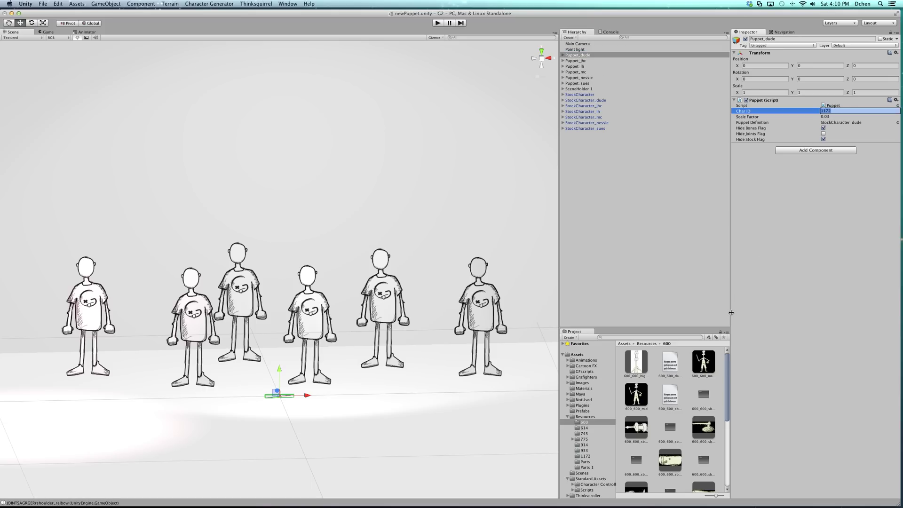
{"action": "type", "text": "600"}
{"action": "key", "text": "Return"}
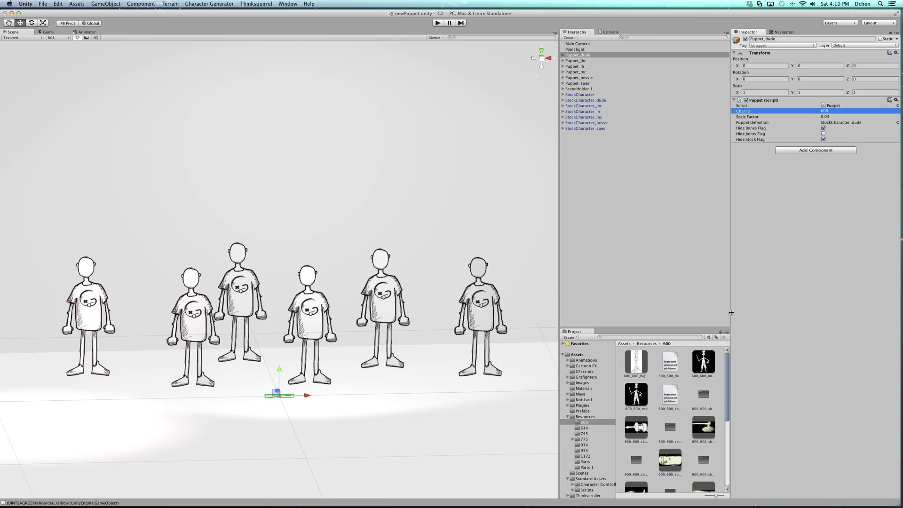
Play the scene to check Puppet_dude with its new character textures, stop playback and clear the selection
{"action": "left_click", "coordinate": [438, 23]}
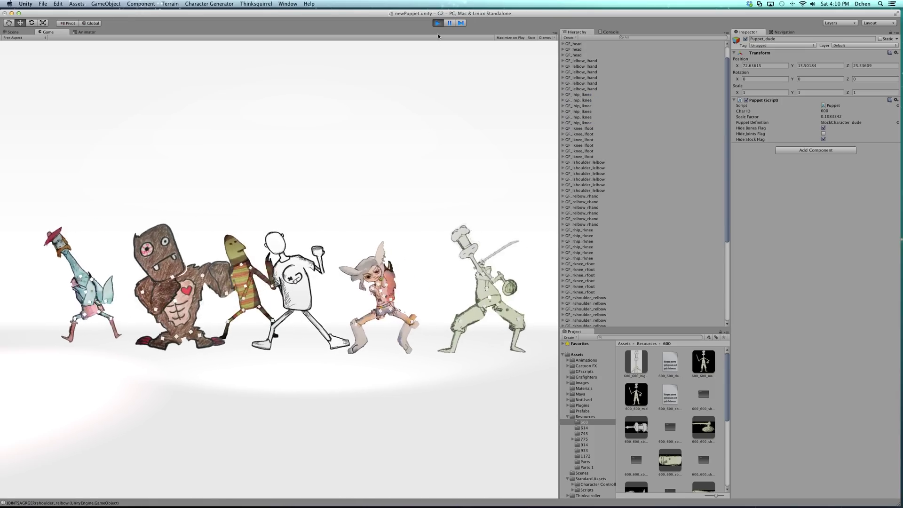
{"action": "left_click", "coordinate": [437, 22]}
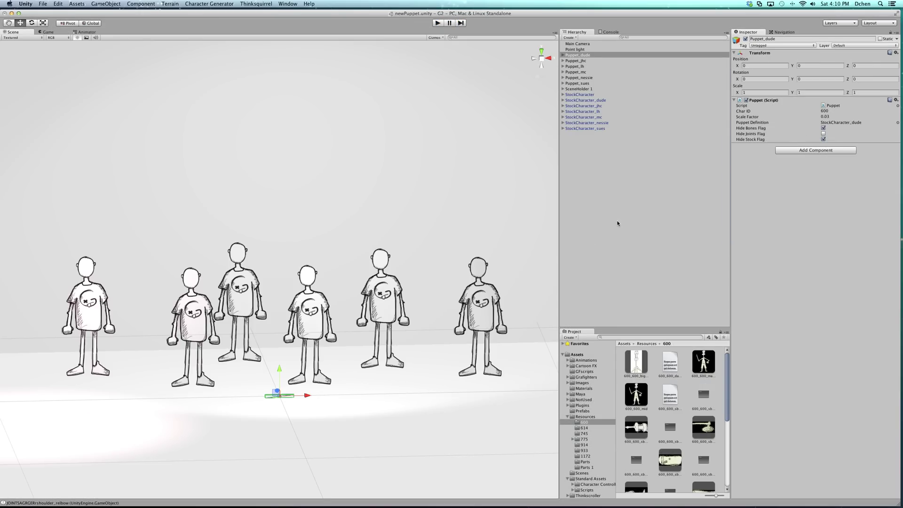
{"action": "left_click", "coordinate": [618, 224]}
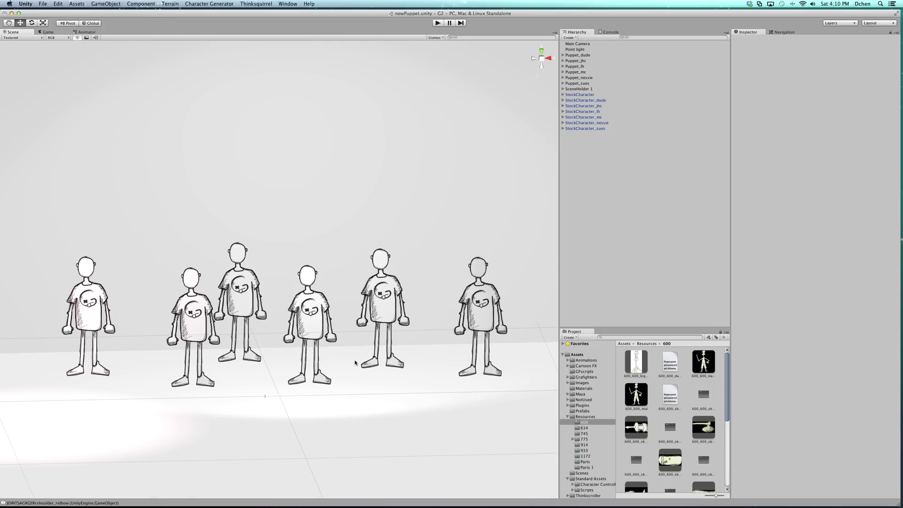